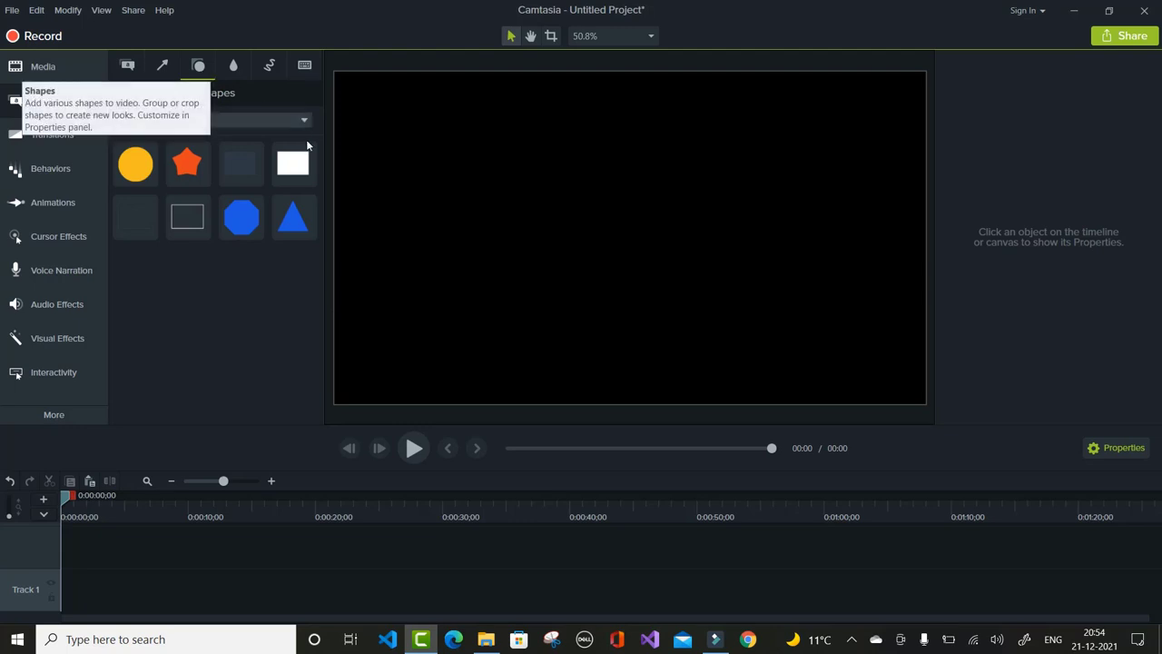
- Add a thin solid white rectangle spanning the full canvas width and extend its clip to about 10 seconds
drag(291, 175, 924, 278)
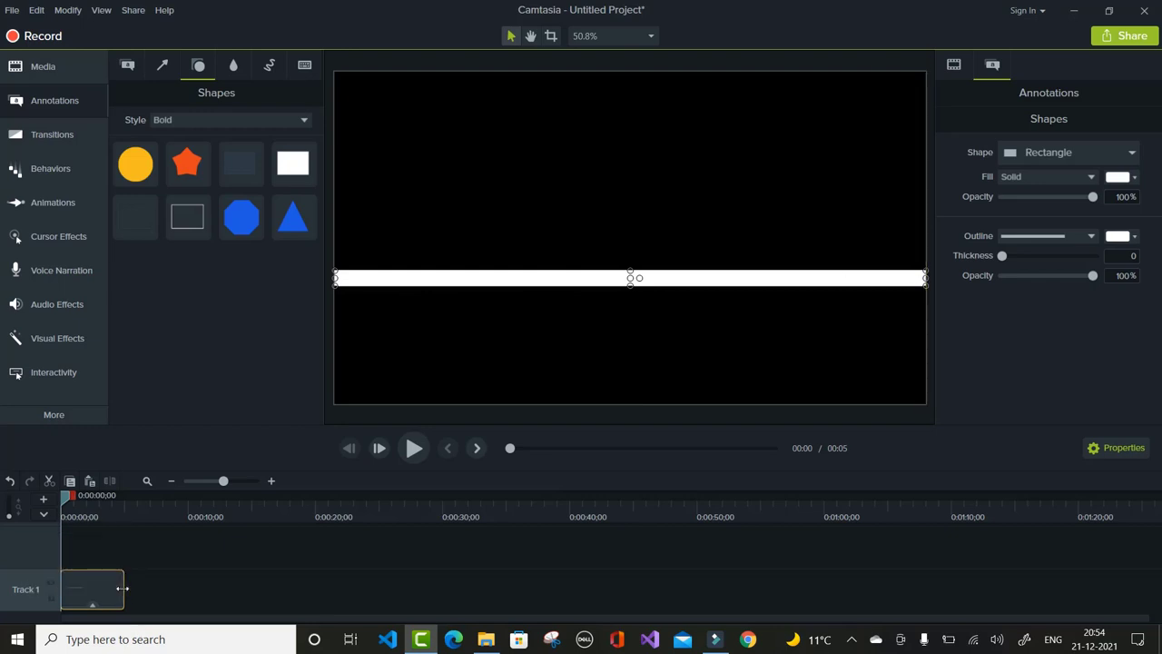
drag(123, 590, 188, 585)
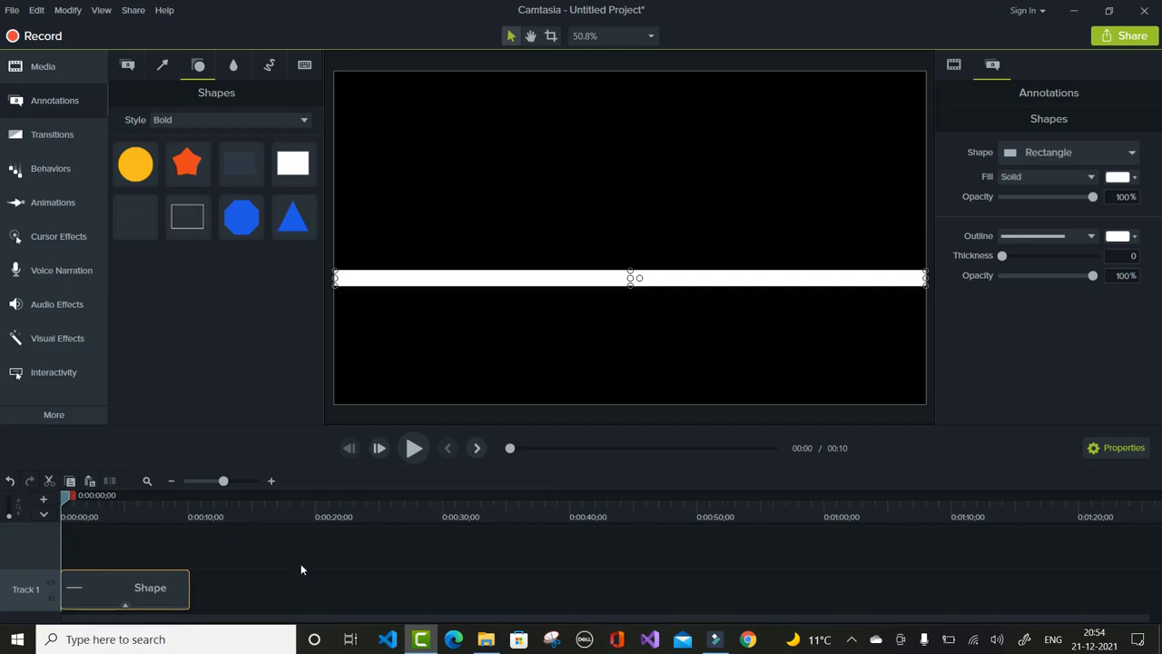
- Set both the outline colour and the fill colour of the rectangle to green
click(1133, 235)
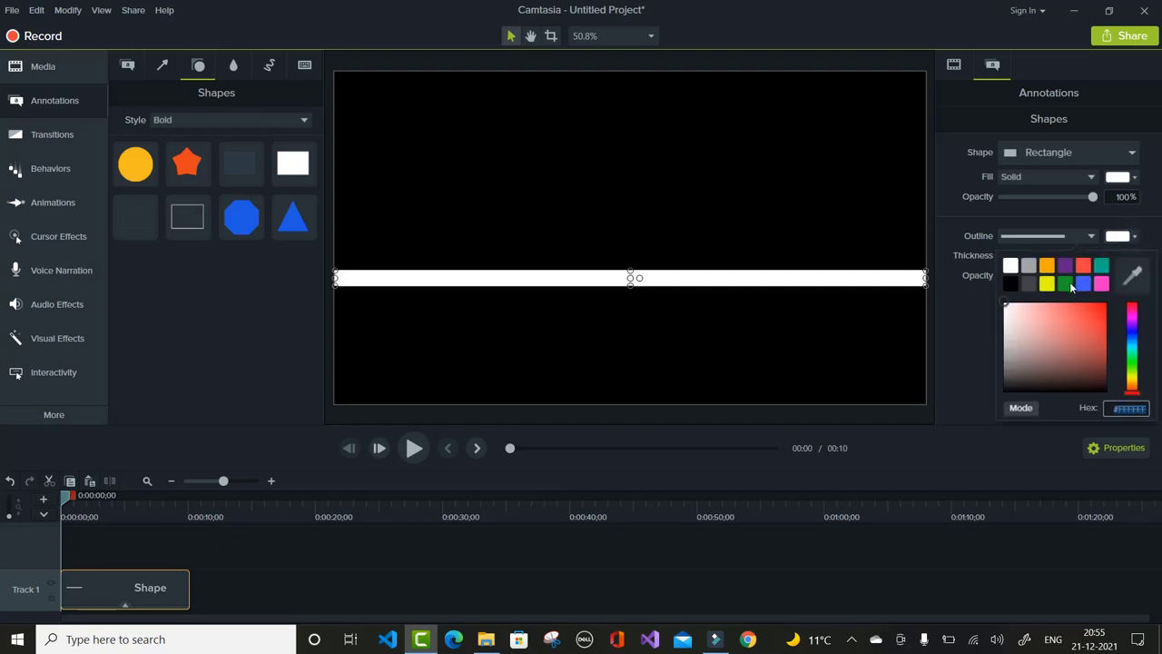
click(1069, 284)
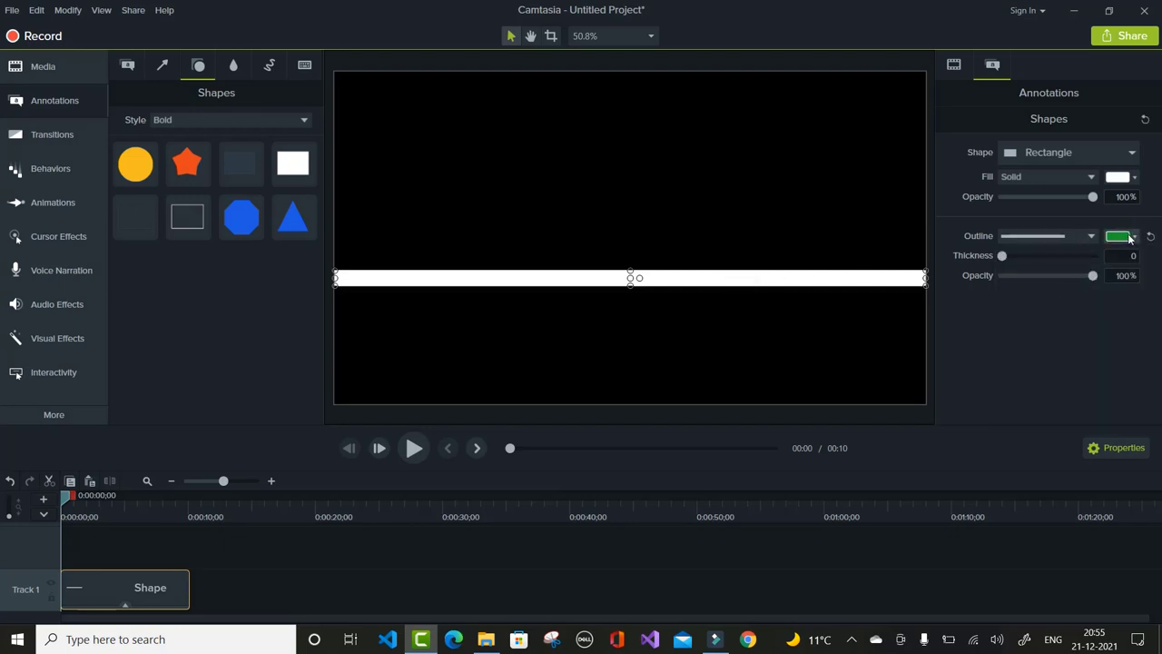
click(1134, 181)
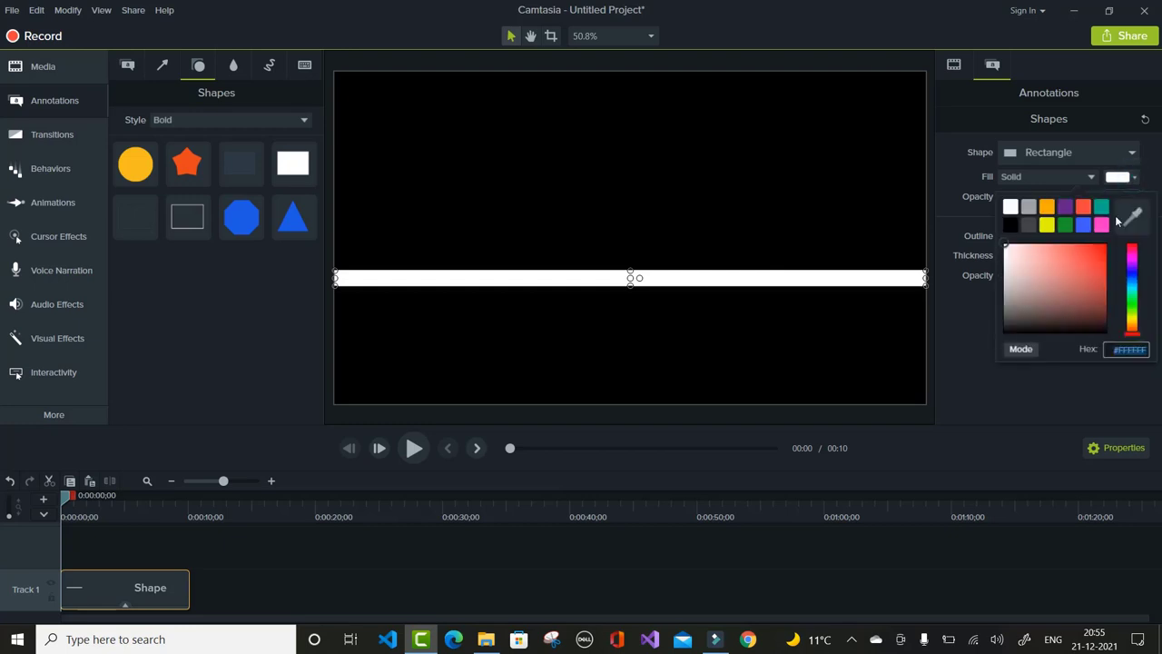
click(1065, 227)
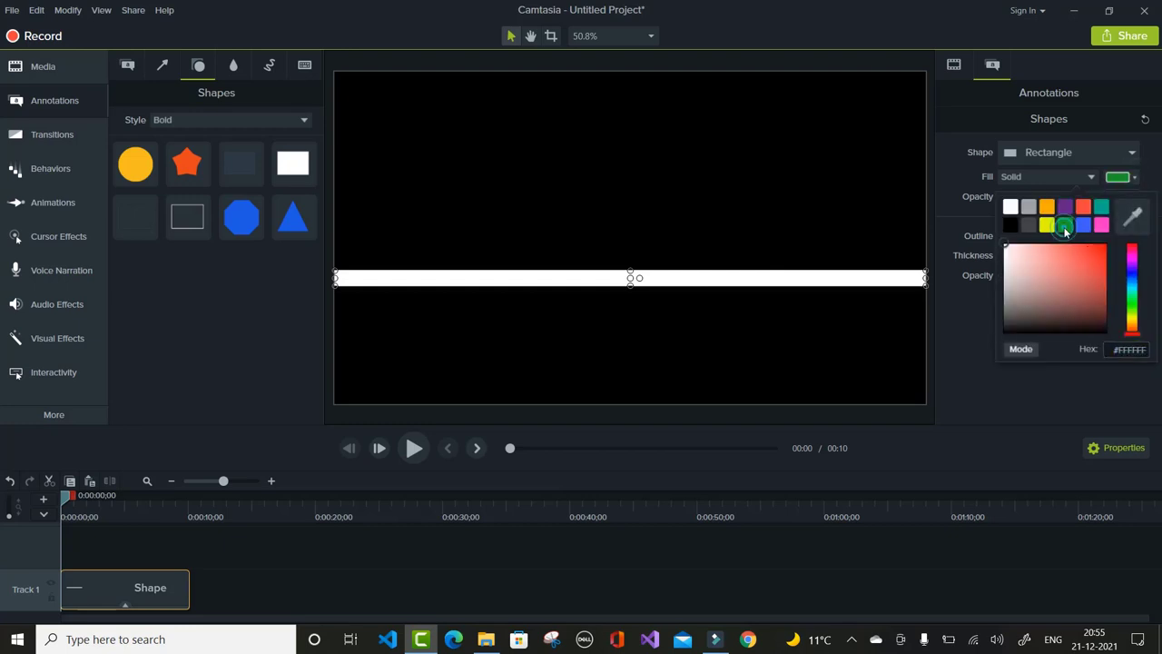
click(248, 578)
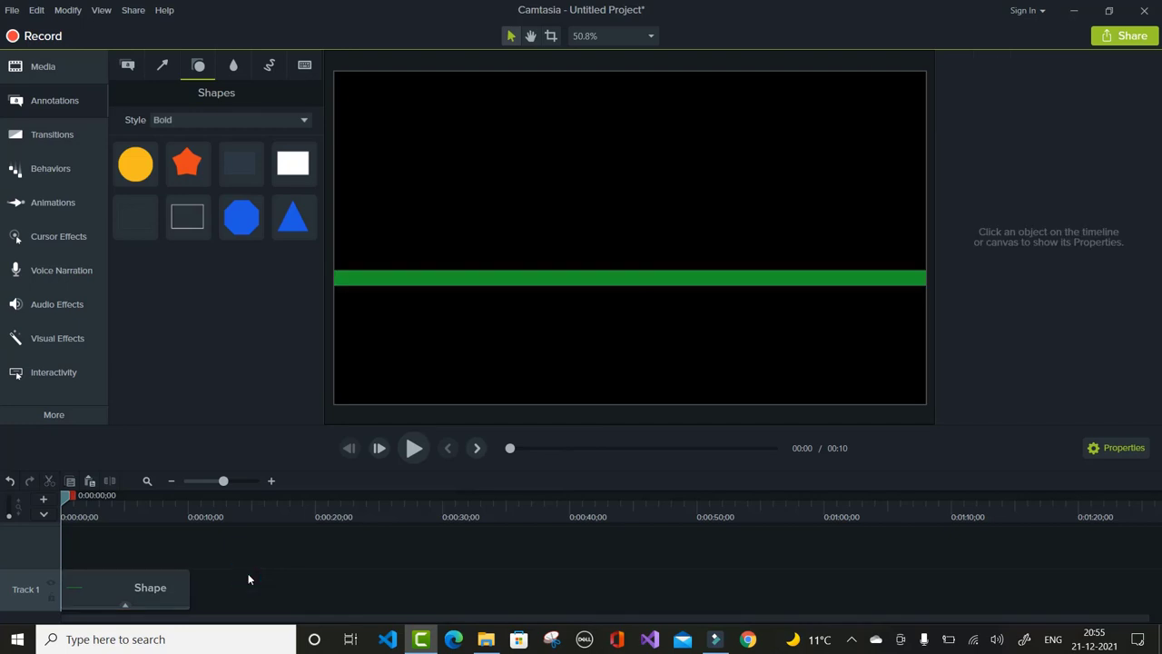
- Add a custom animation to the green bar's clip and stretch it over the clip's full length
click(123, 590)
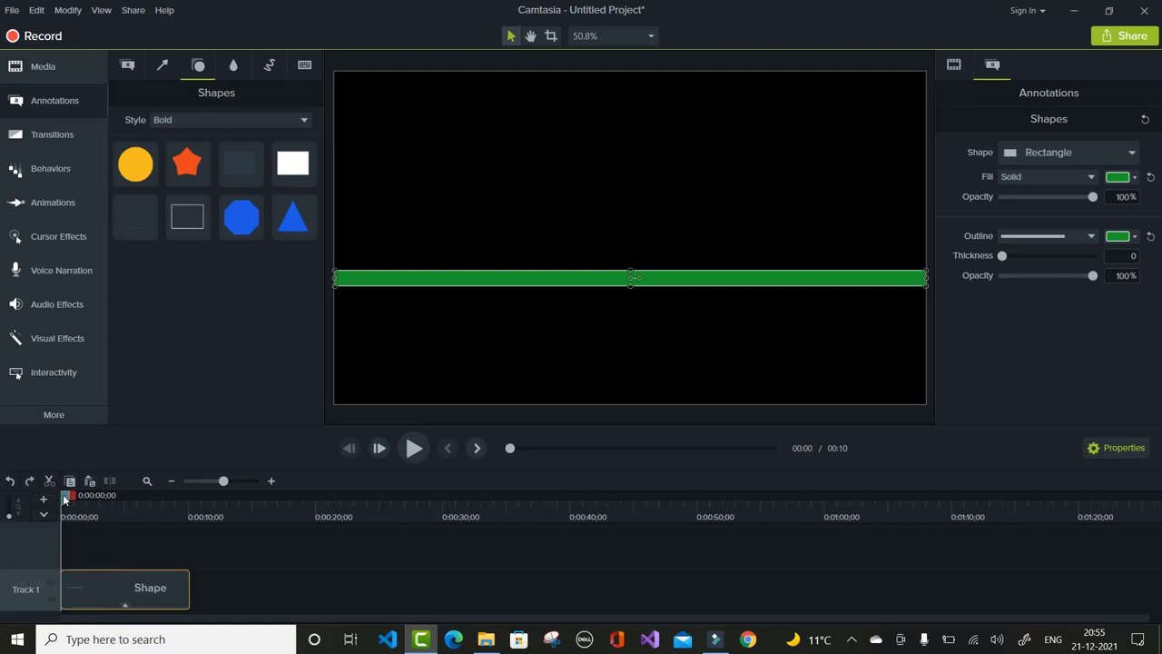
drag(63, 494, 126, 500)
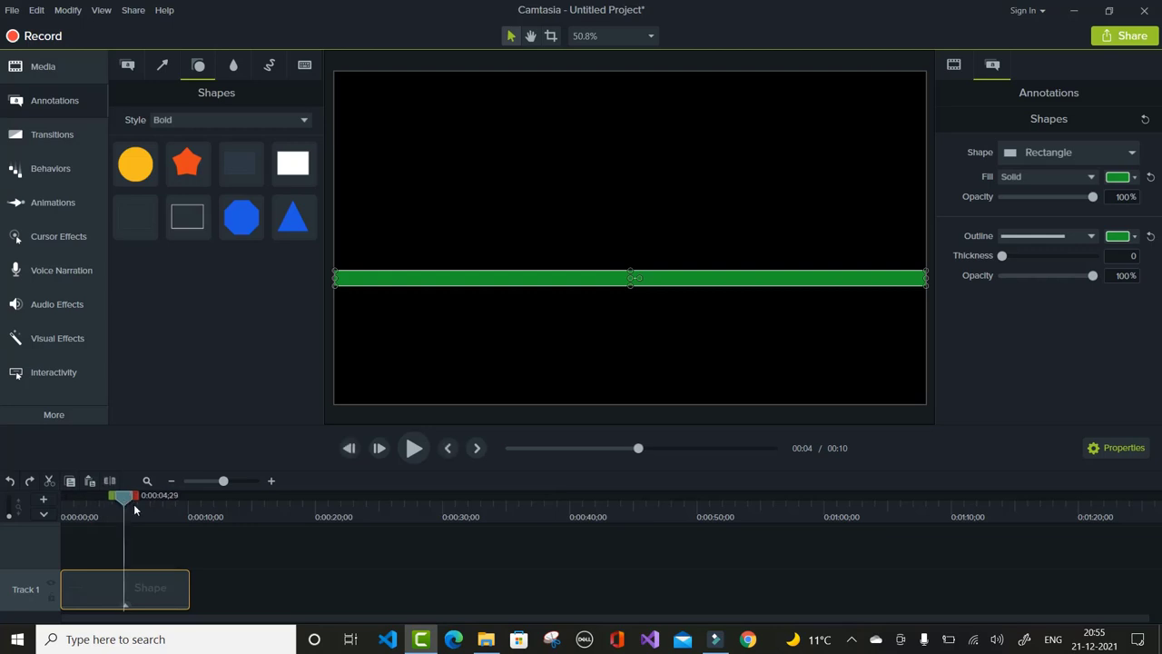
right_click(122, 588)
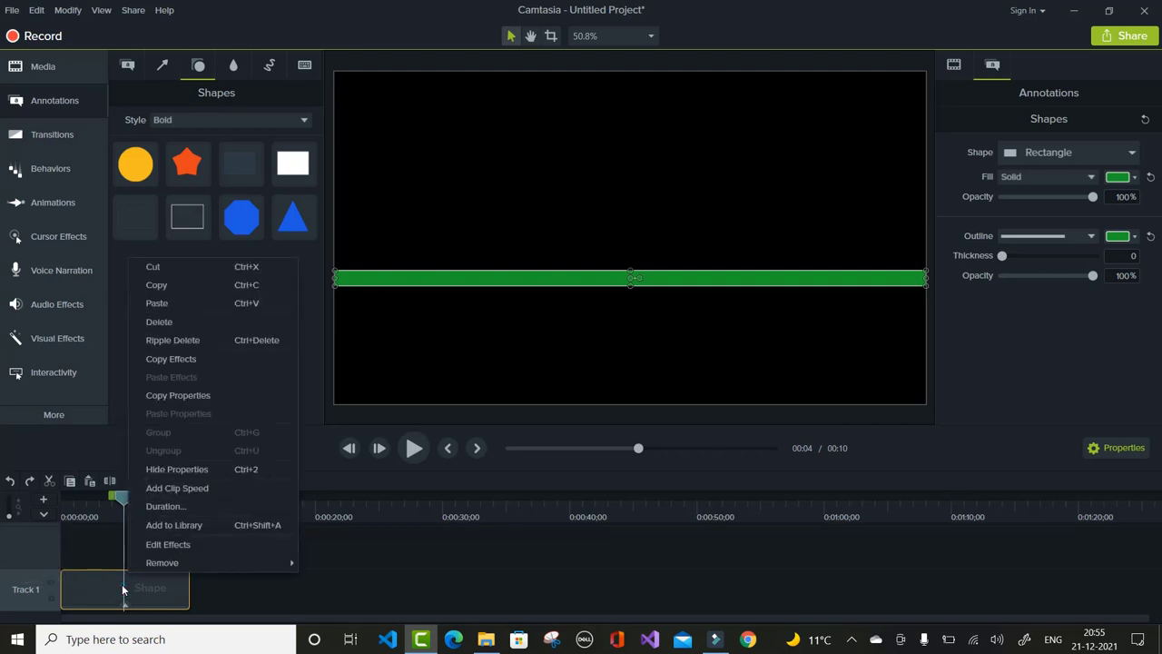
key(Escape)
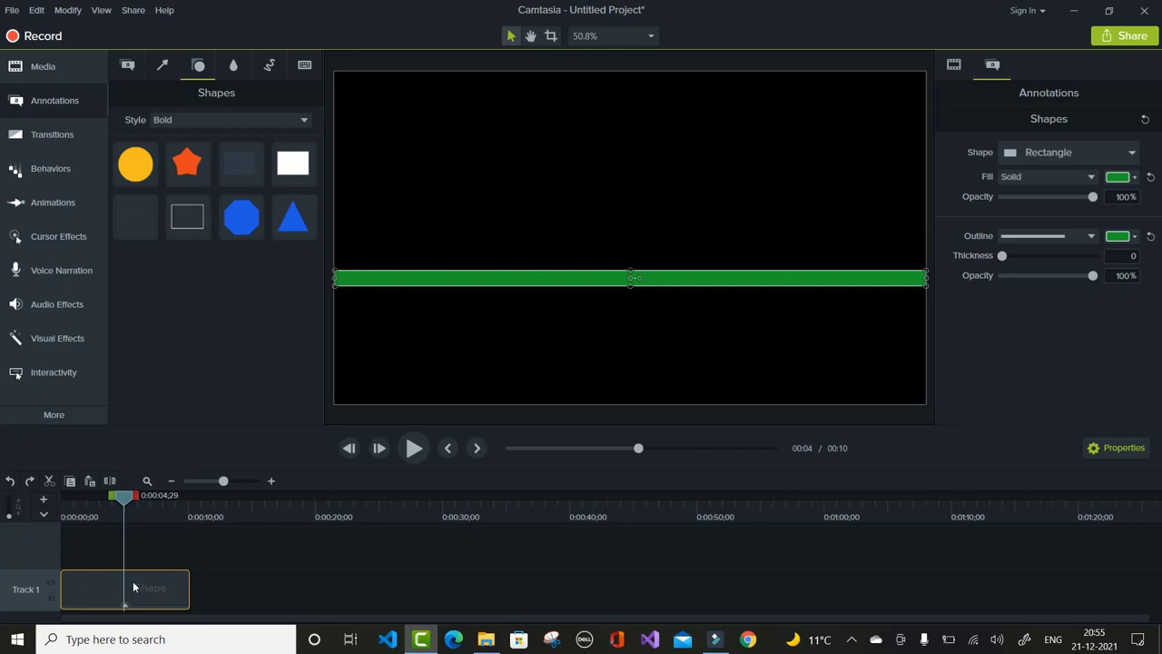
key(a)
drag(119, 588, 191, 588)
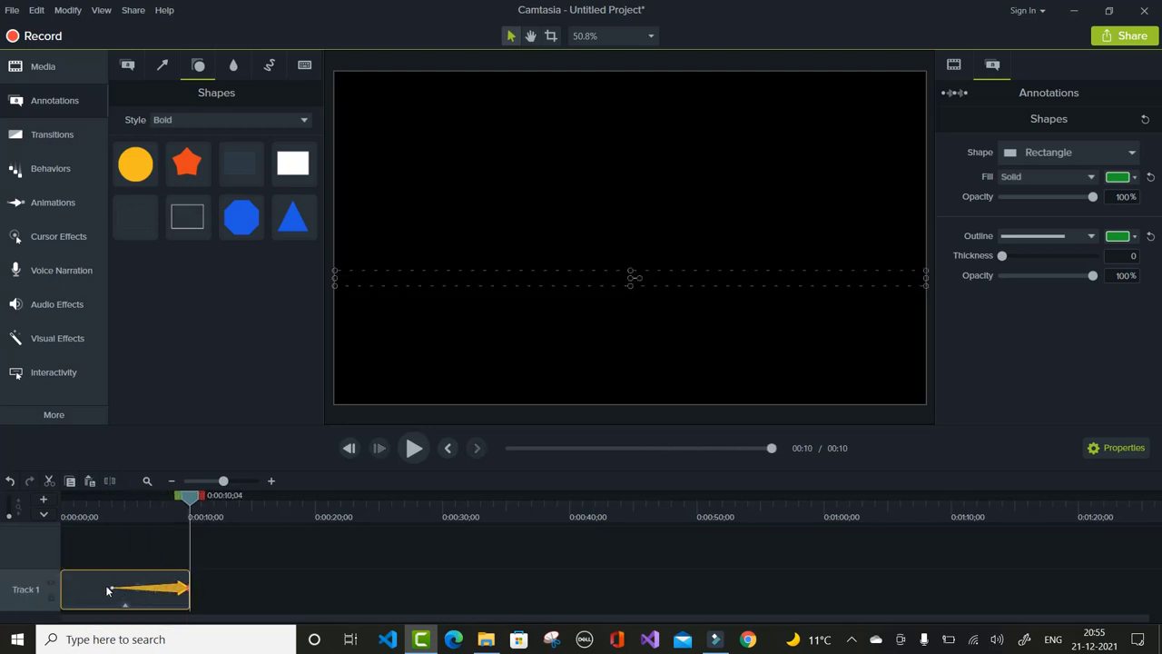
drag(105, 586, 62, 586)
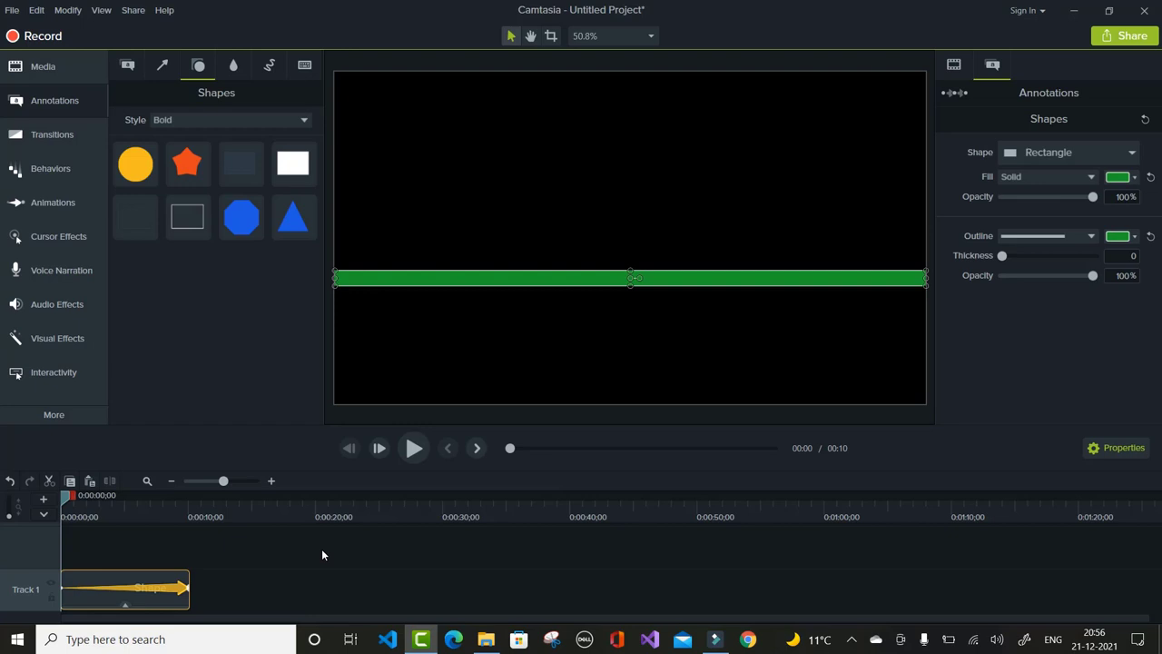
- Set the easing of the green bar's animation to Linear
right_click(120, 588)
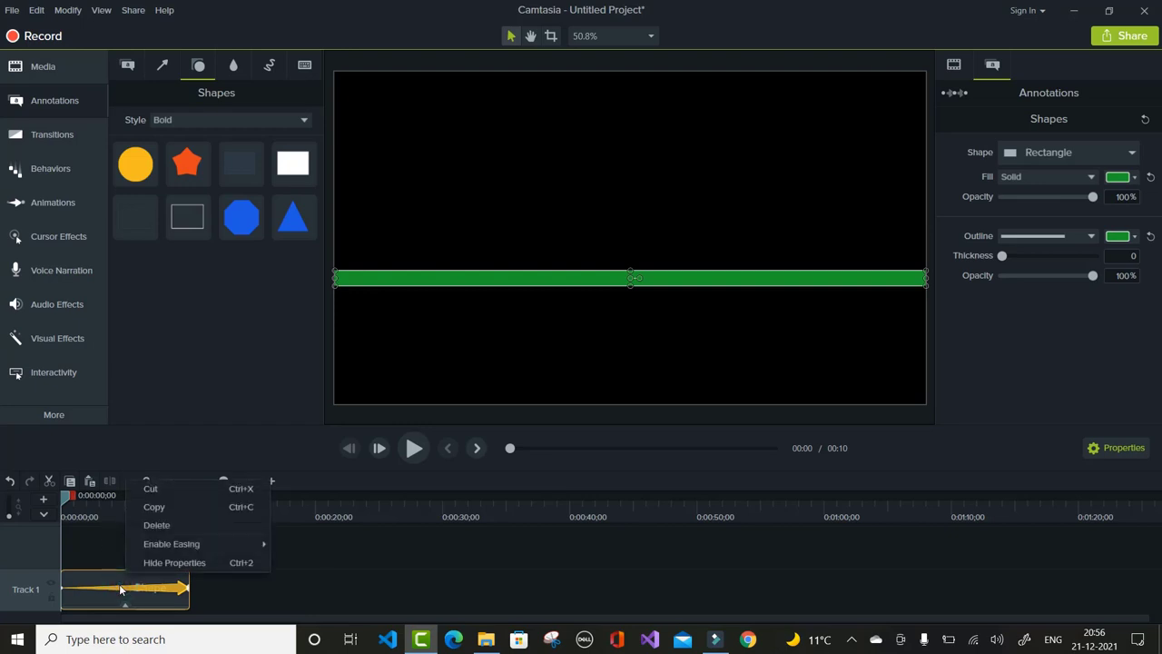
mouse_move(189, 549)
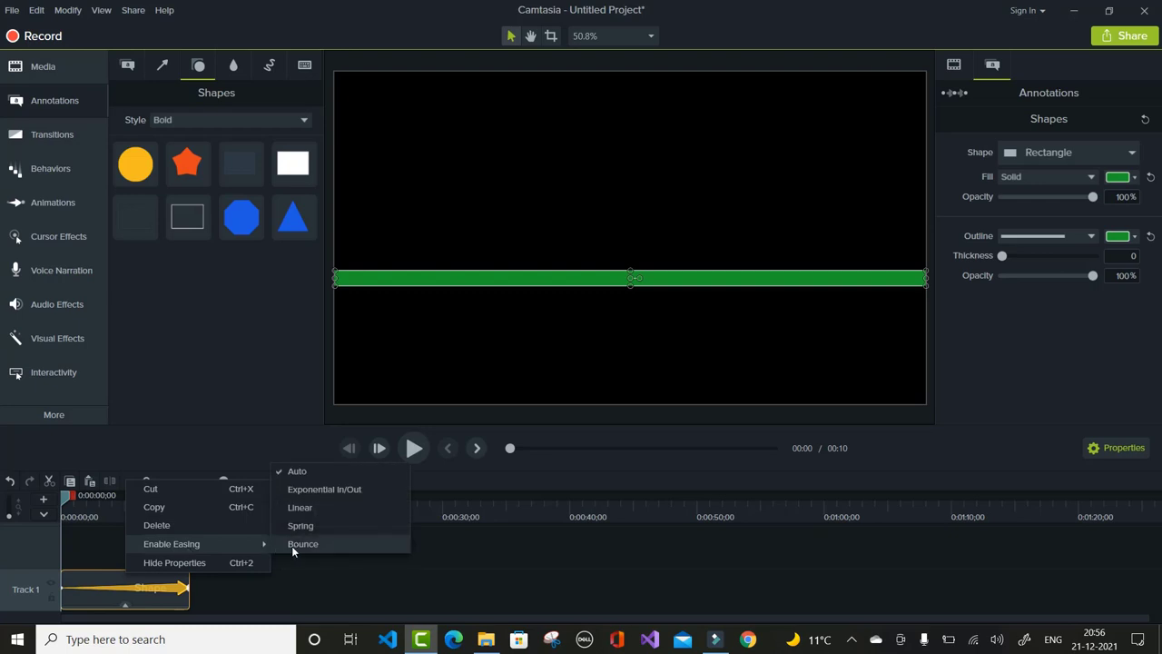
click(320, 509)
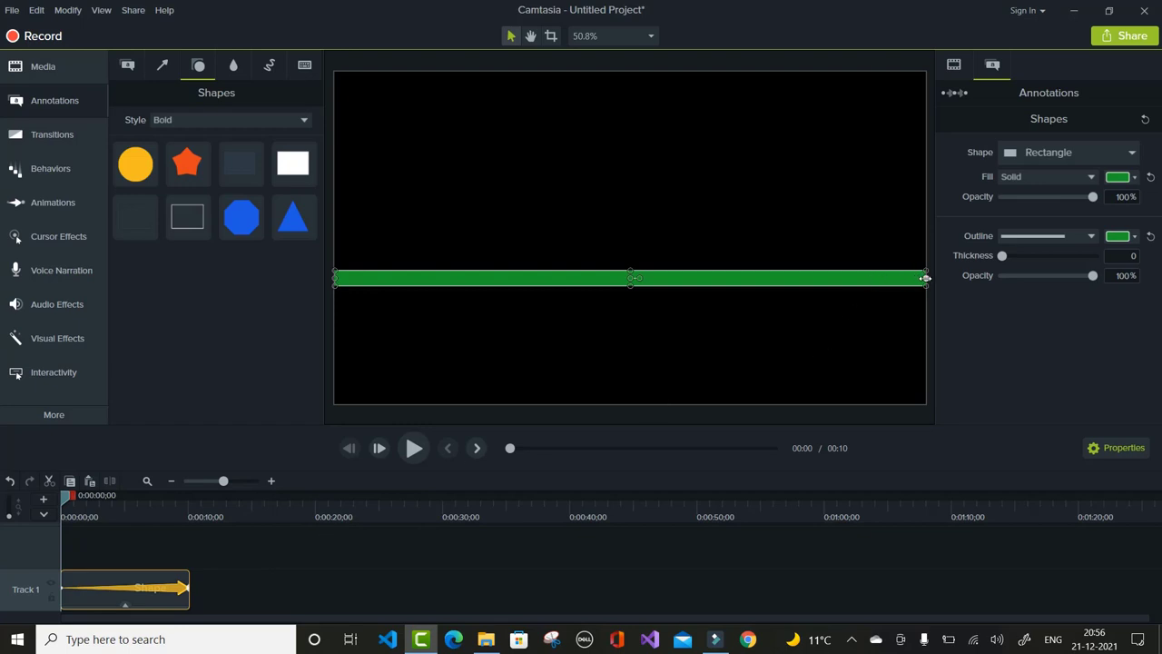
- With the playhead at the start, shrink the green bar to a sliver at the canvas's left edge and preview the animation
drag(925, 278, 338, 278)
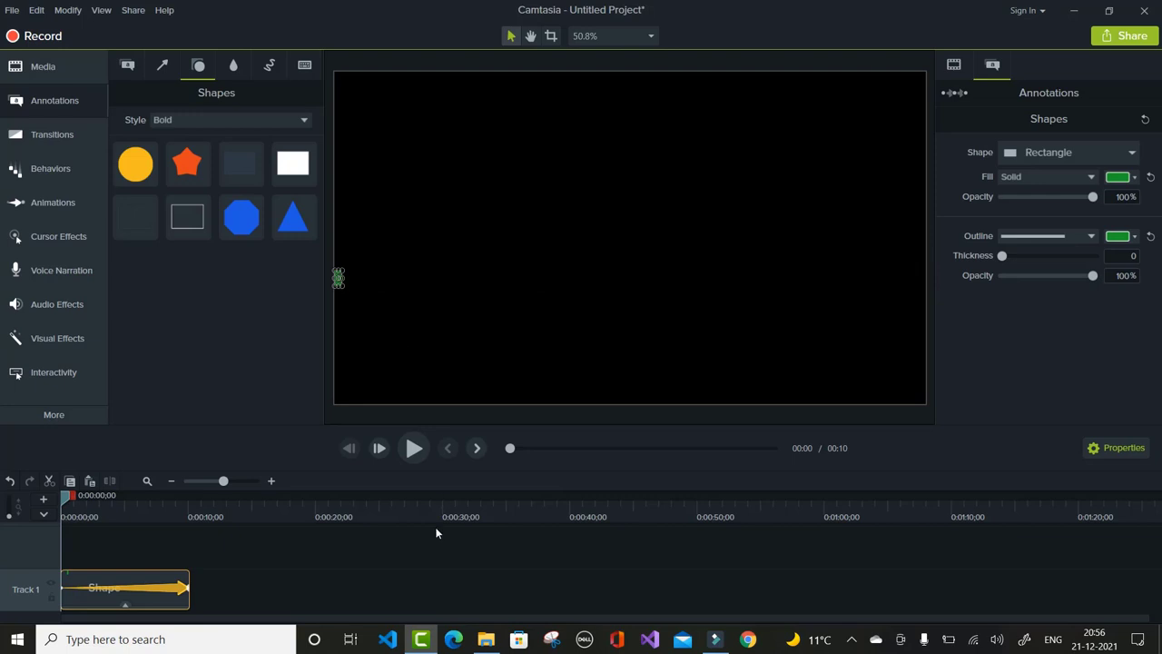
click(415, 448)
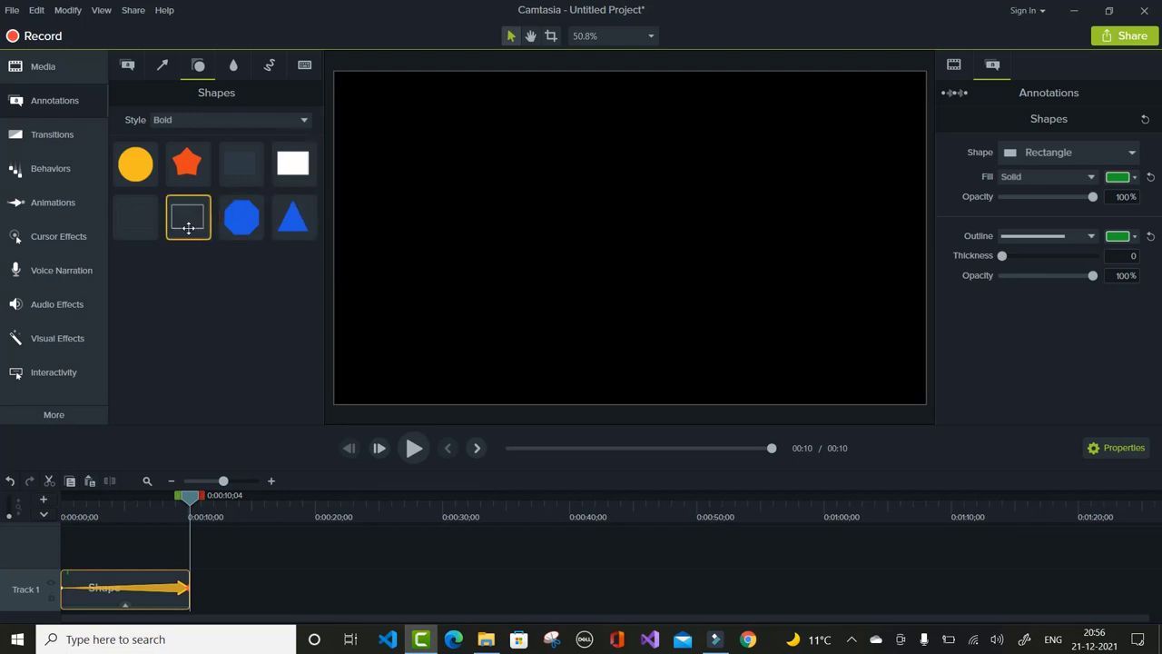
- Add a hollow white outlined rectangle to the canvas and move the green bar's clip onto Track 2 above the outline's clip
drag(187, 218, 710, 268)
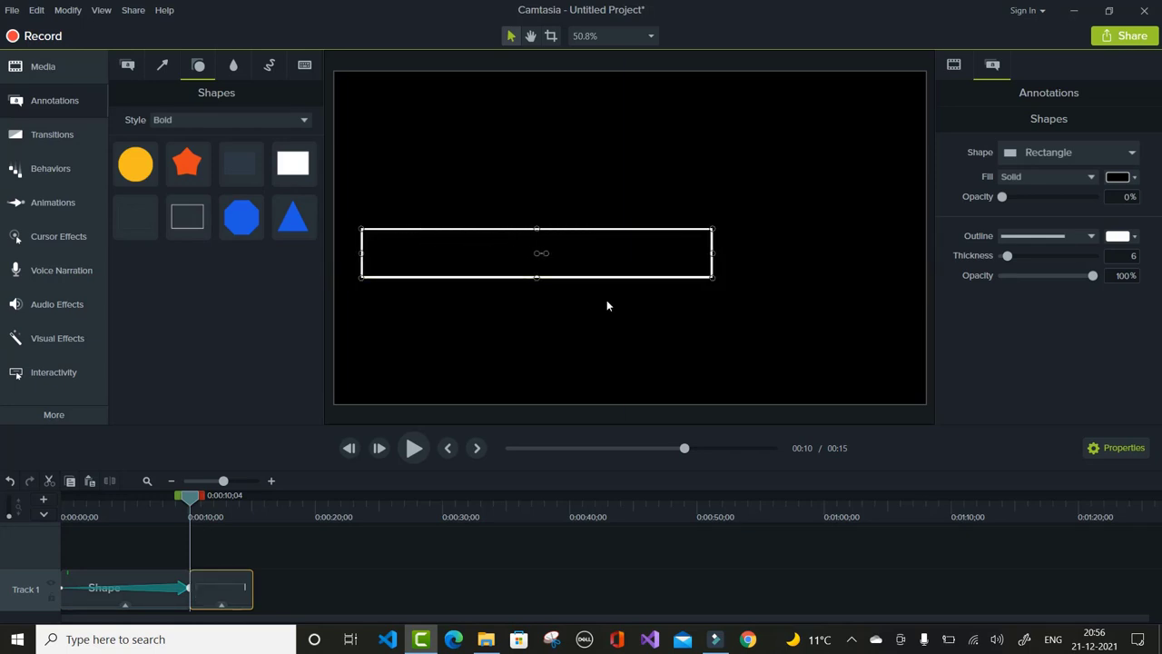
click(122, 590)
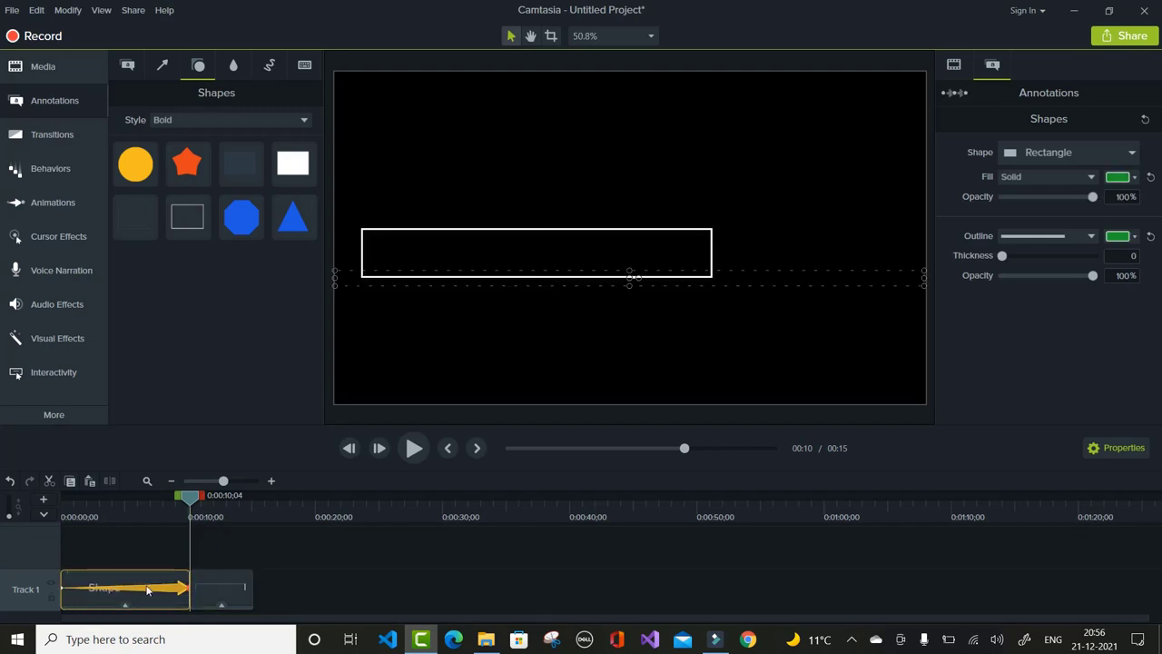
drag(124, 595, 315, 552)
click(296, 562)
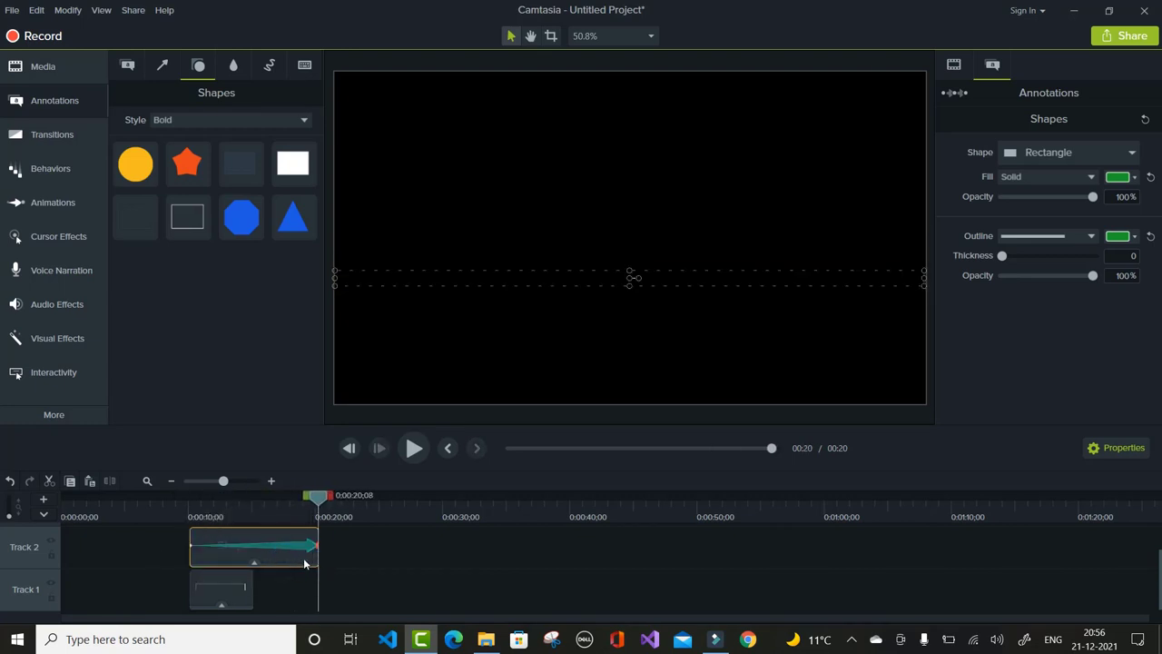
- Trim the green bar's clip to the length of the outline's clip and move both clips to the start of the timeline
drag(316, 556, 254, 558)
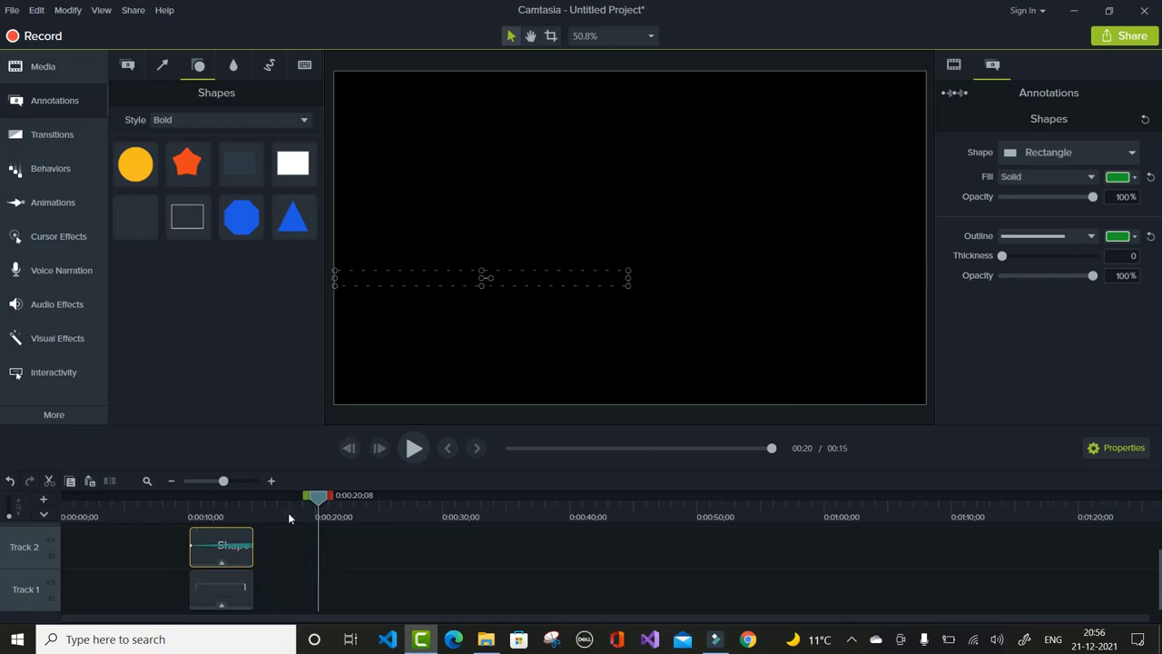
click(214, 502)
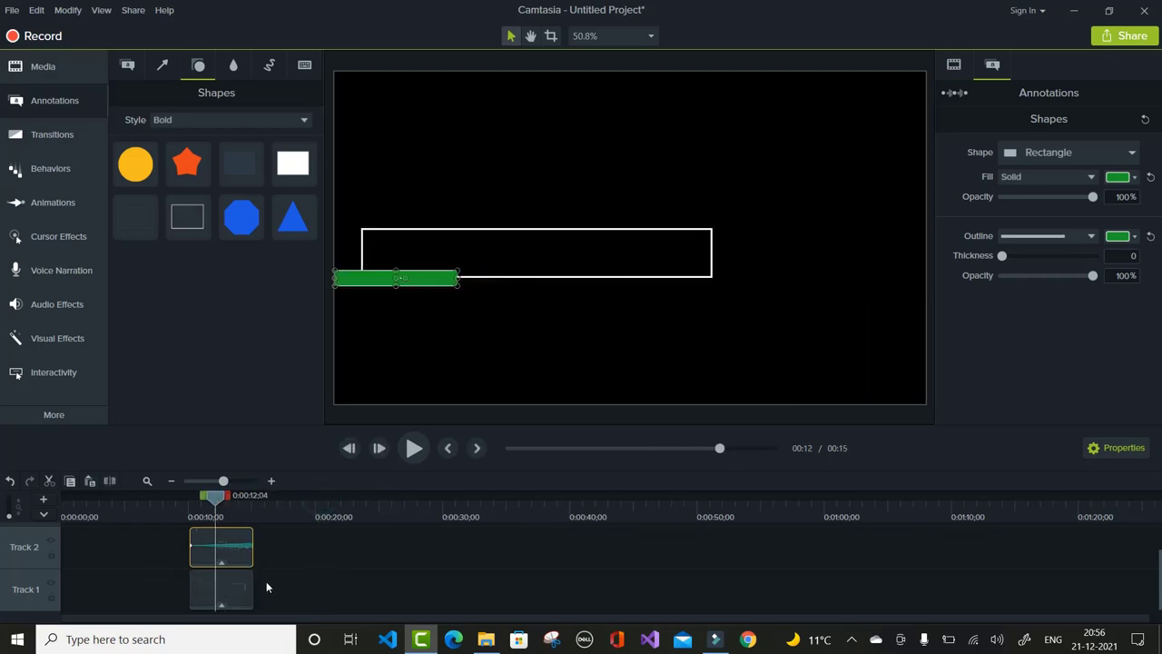
drag(265, 585, 198, 539)
drag(225, 588, 67, 581)
click(91, 513)
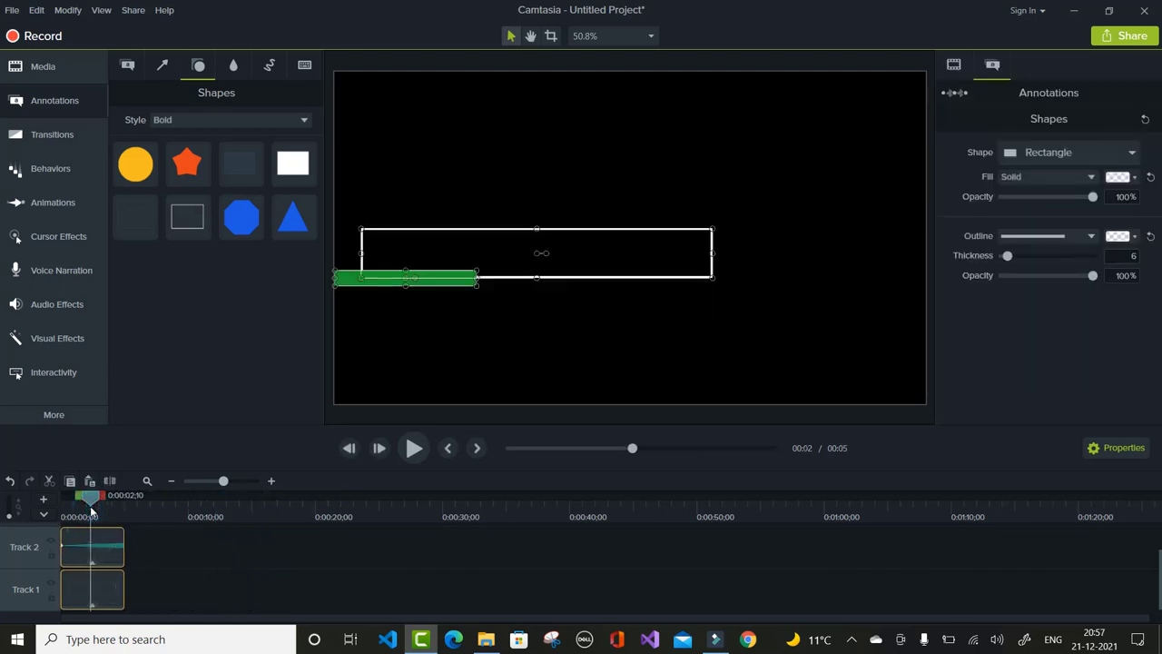
- At about 0:02, shift both shapes slightly, then fit the green bar into the frame's left end and heighten it to nearly fill the frame
mouse_move(349, 277)
mouse_down()
mouse_move(385, 266)
mouse_move(365, 270)
mouse_up()
click(368, 303)
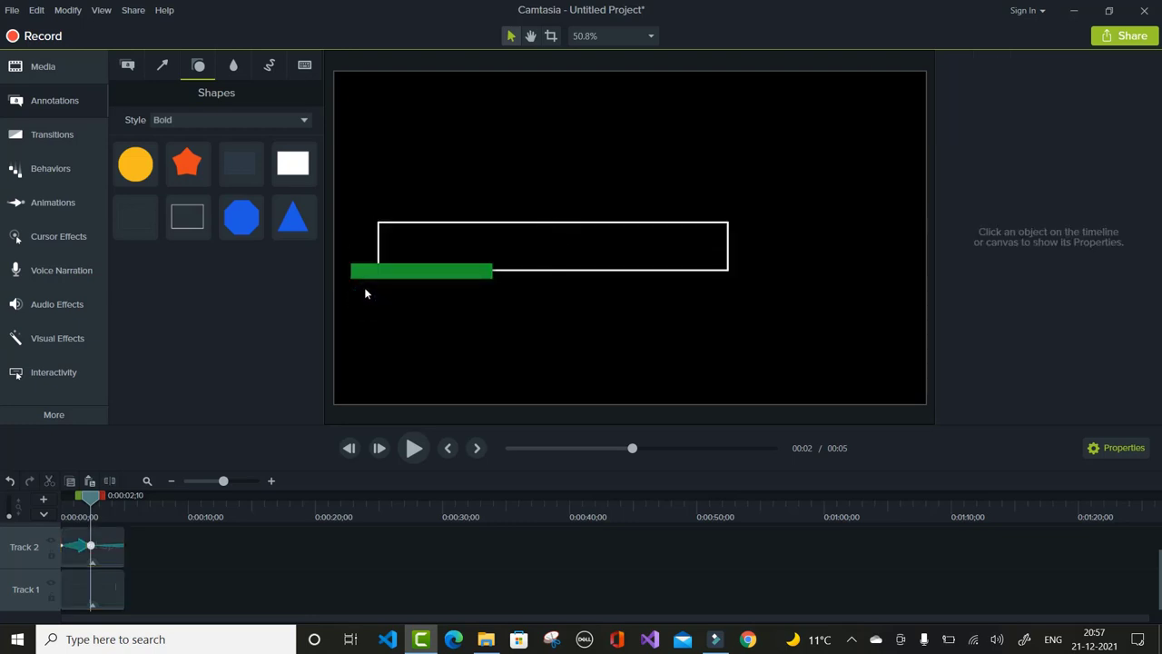
click(358, 274)
drag(359, 274, 447, 261)
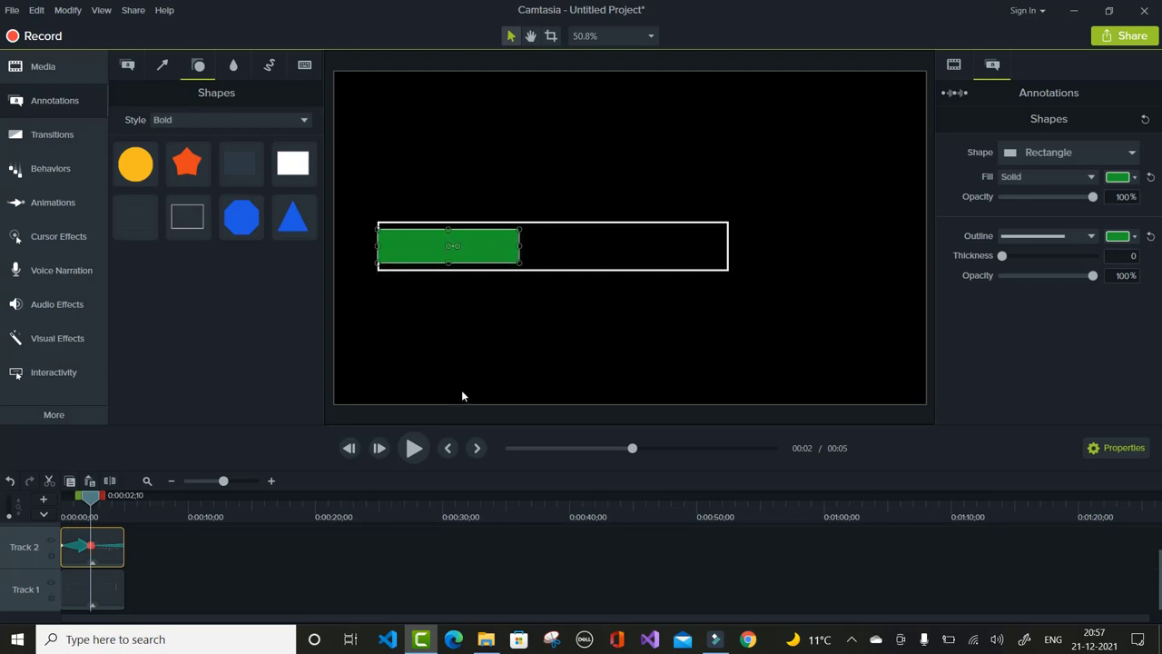
- Move the white frame to the canvas's left edge and narrow the green bar to a sliver just inside the frame's left end
click(632, 246)
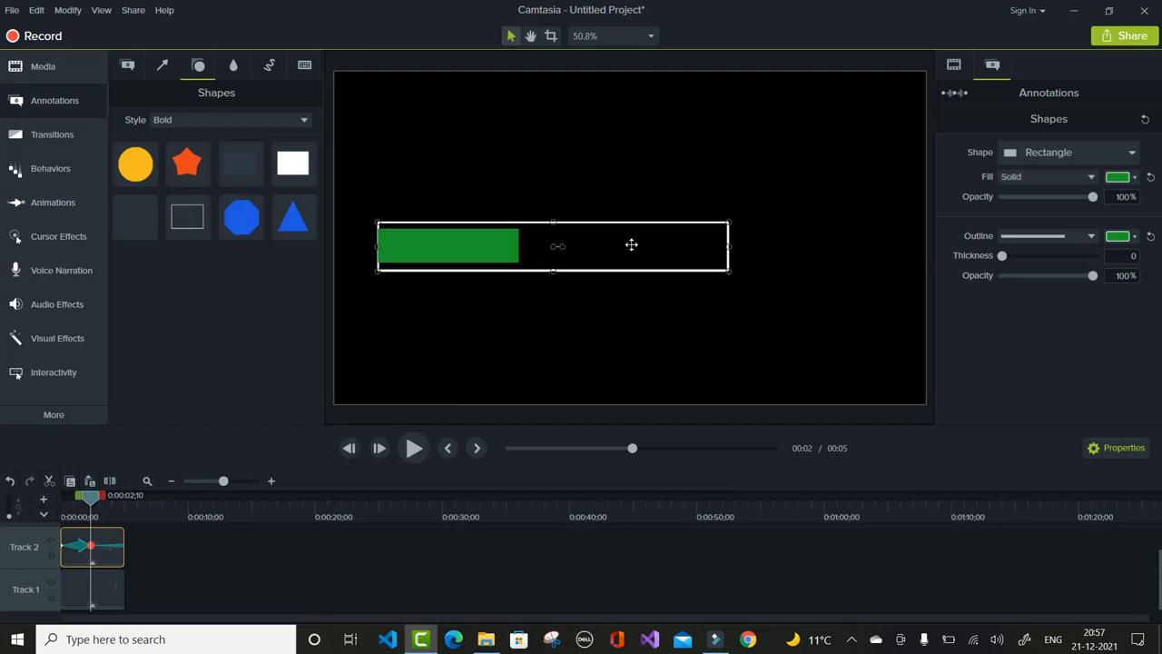
drag(629, 246, 591, 246)
click(489, 250)
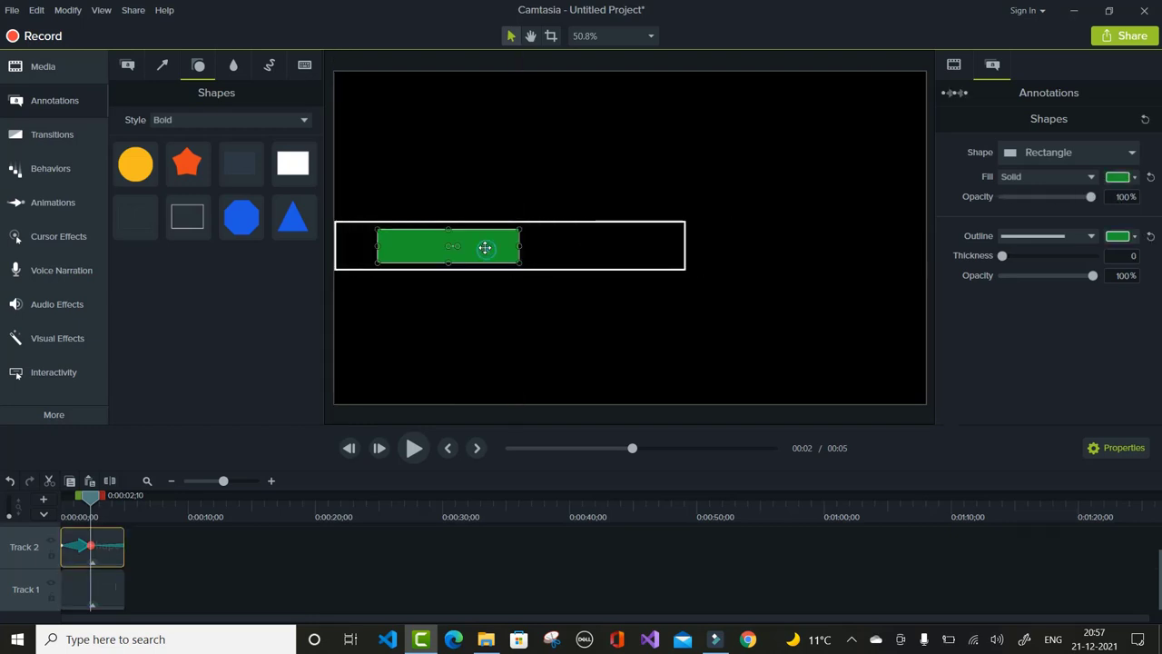
drag(472, 246, 342, 251)
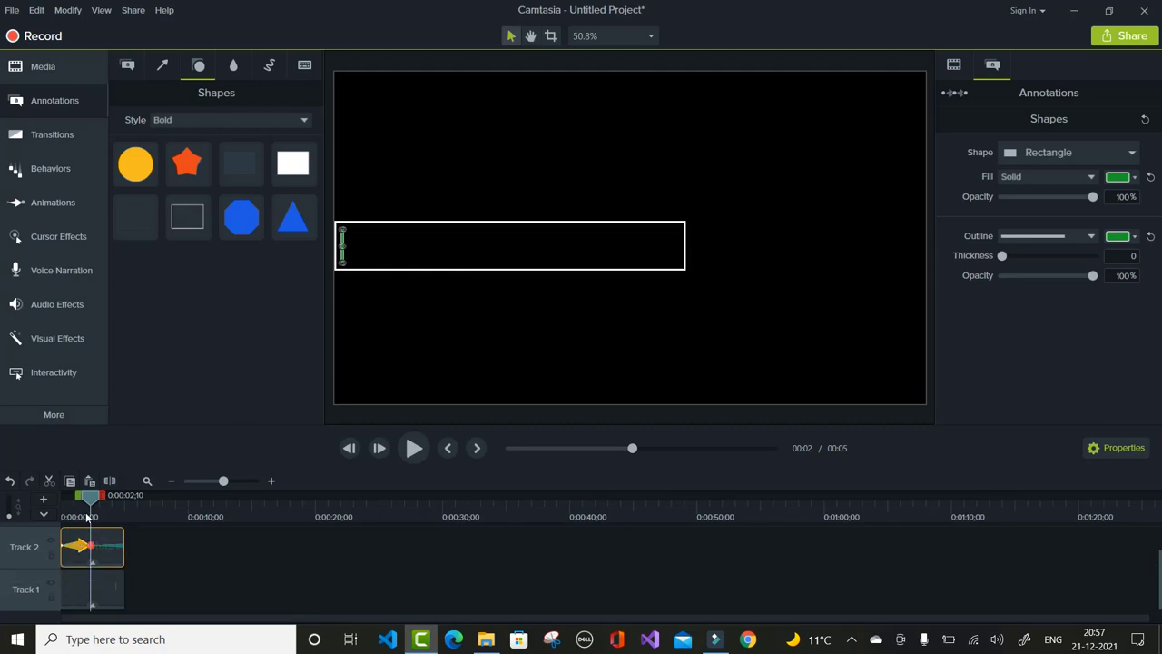
- At the start of the timeline, move the green sliver up into the left end of the white frame and play the animation
drag(71, 493, 2, 497)
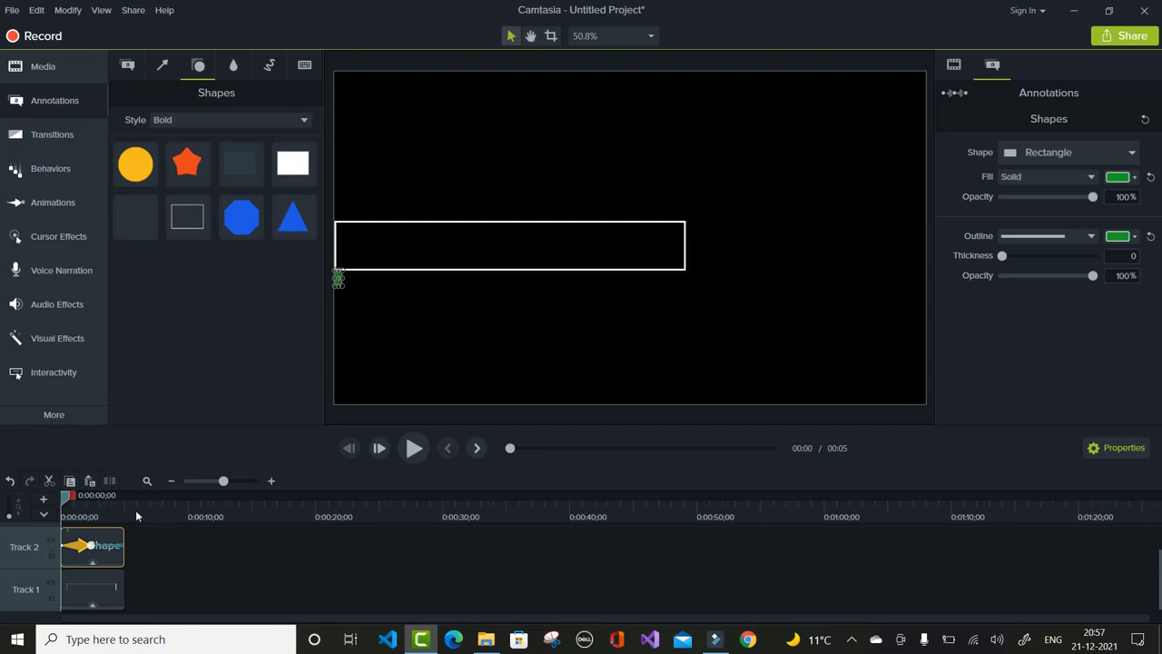
drag(338, 278, 338, 246)
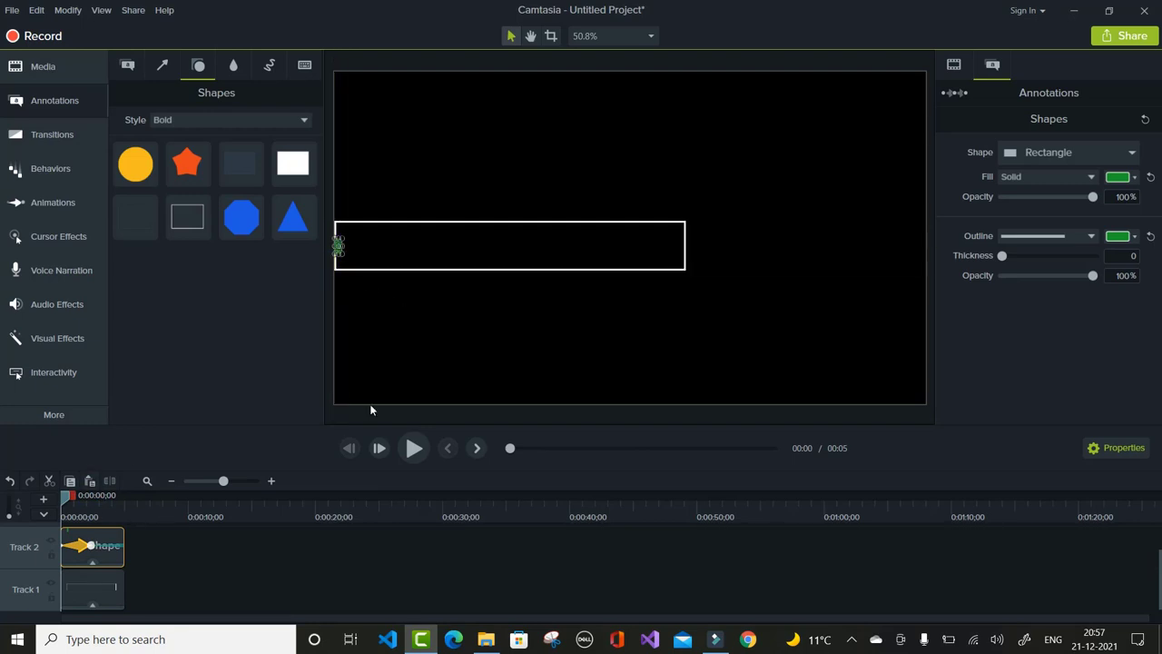
click(413, 448)
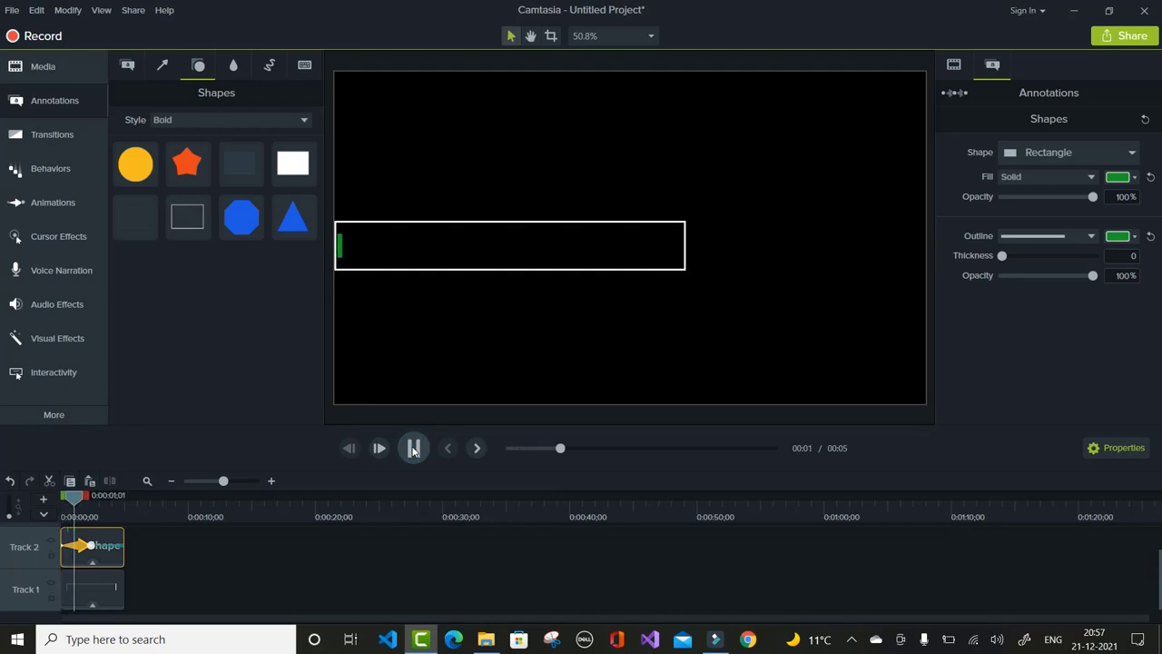